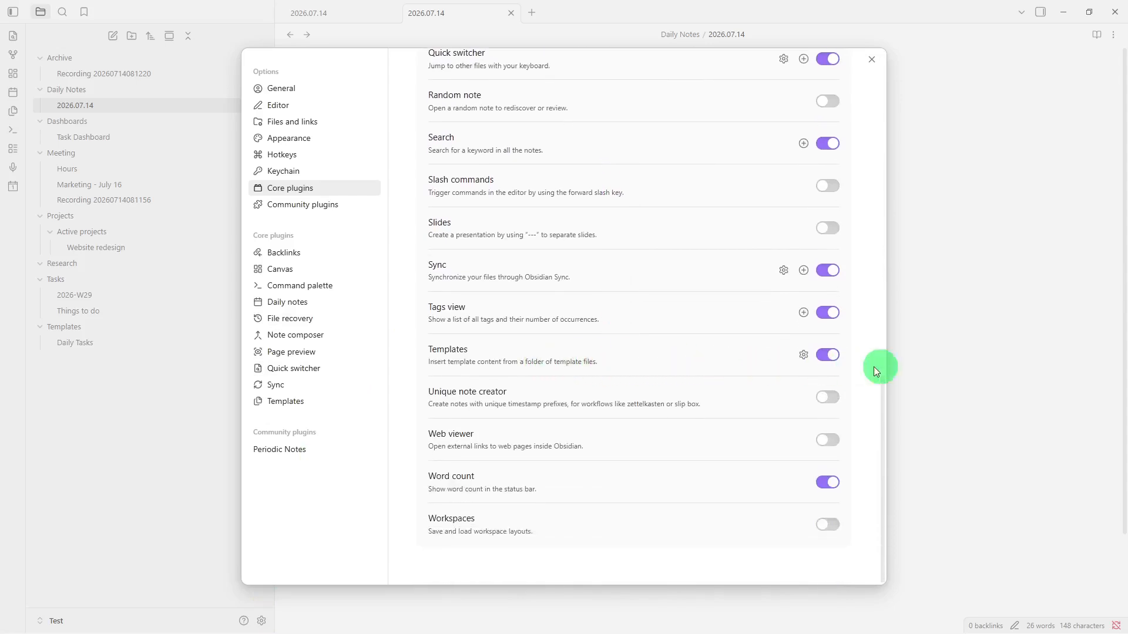
Step: Close the settings and create a new note titled "Meeting"
click(870, 61)
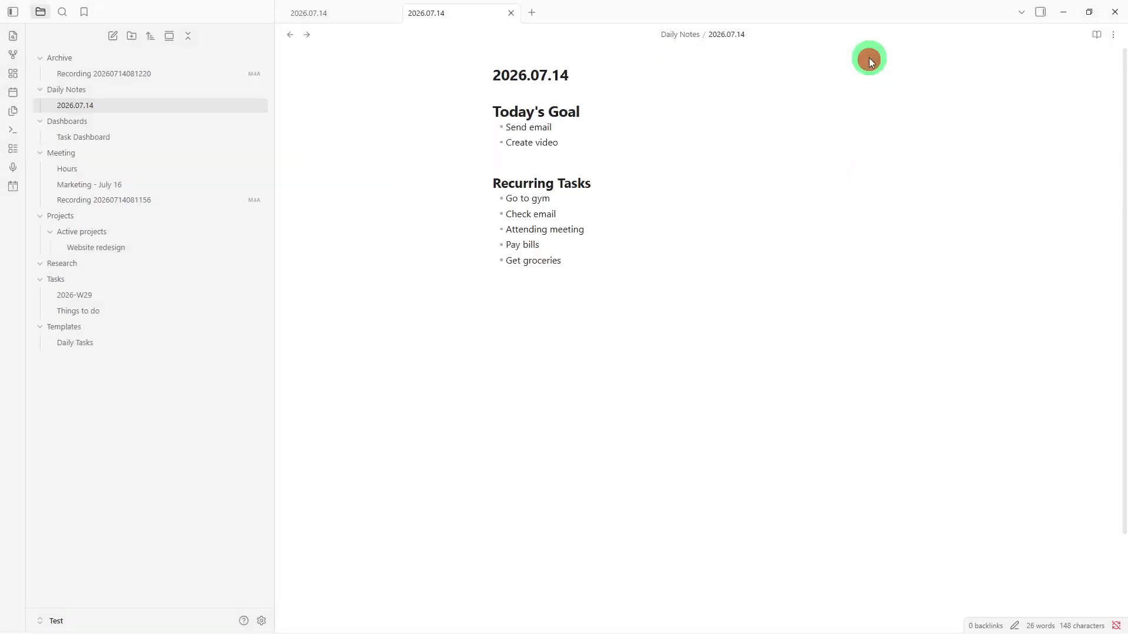
right_click(242, 376)
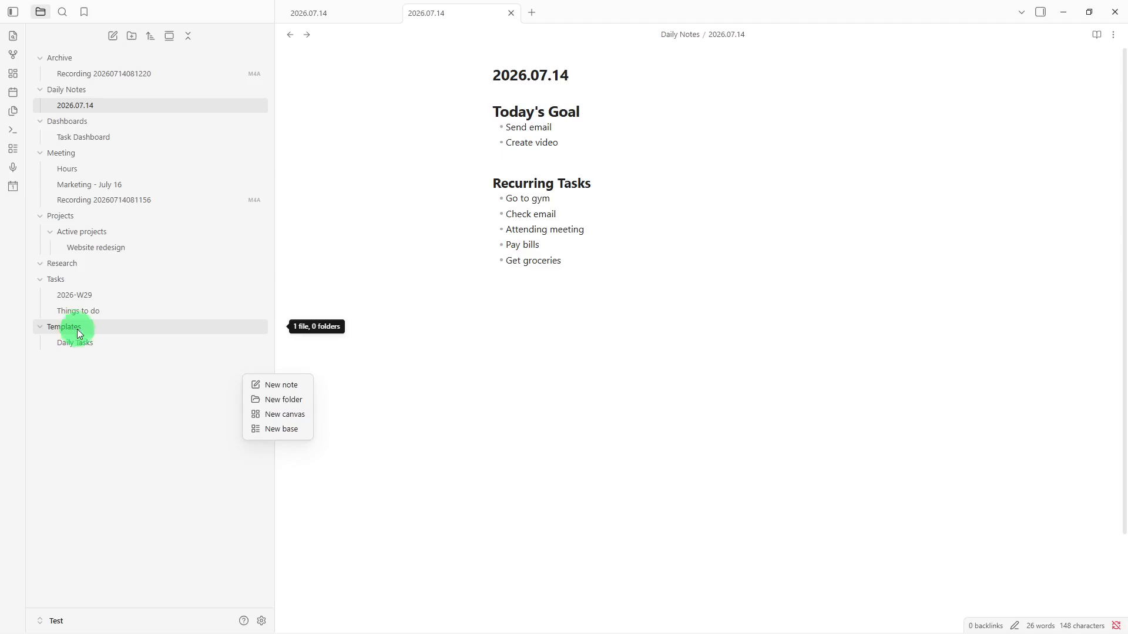
click(255, 385)
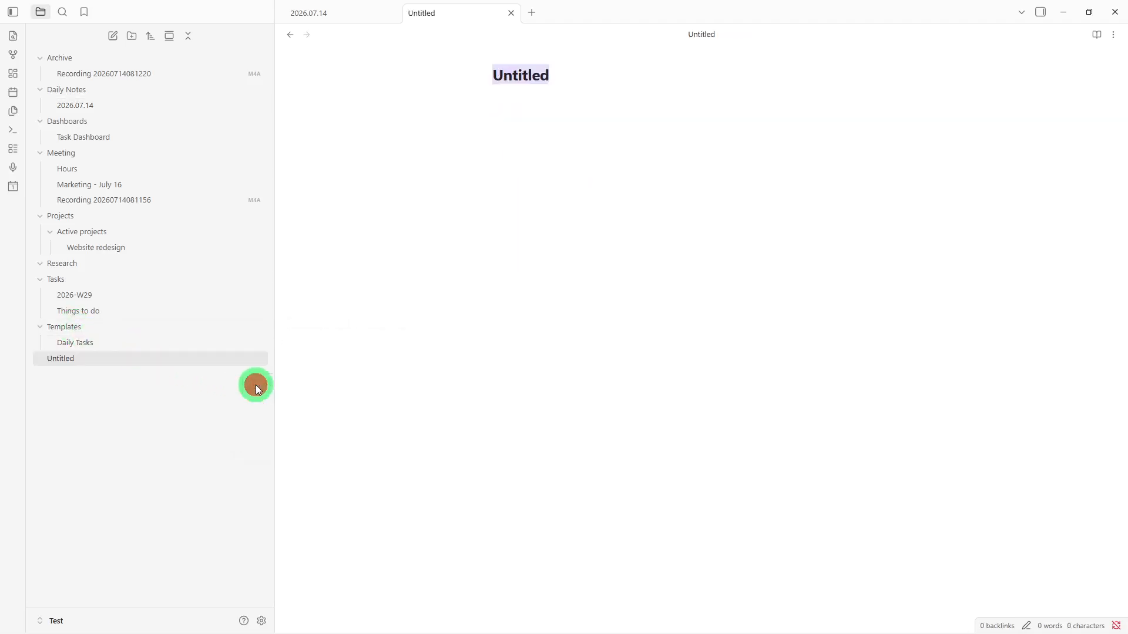
key(BackSpace)
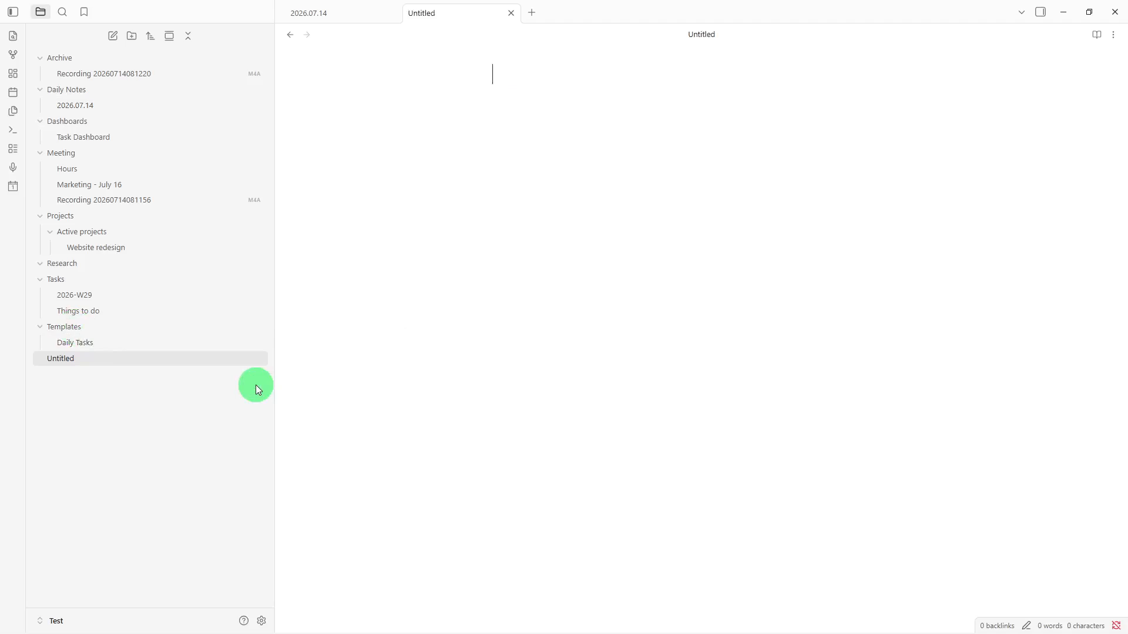
text(Meeting)
key(Return)
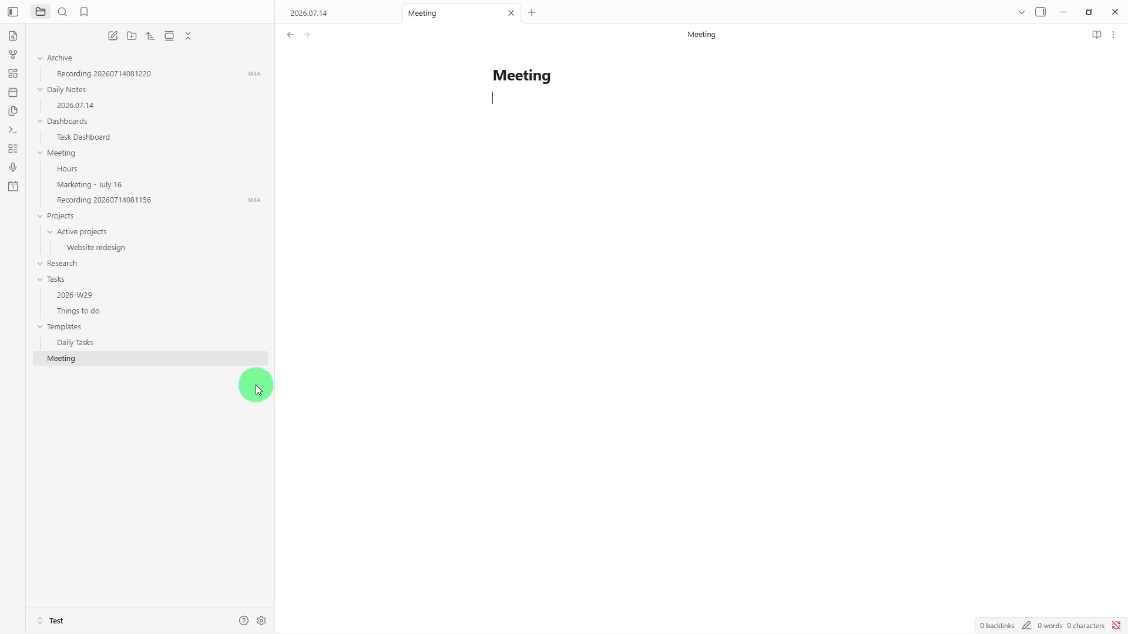
Step: Add spaced Agenda:, Discussion: and Summary: sections to the Meeting note and move it into the Templates folder
text(Agenda:     Discussion:      Summary:)
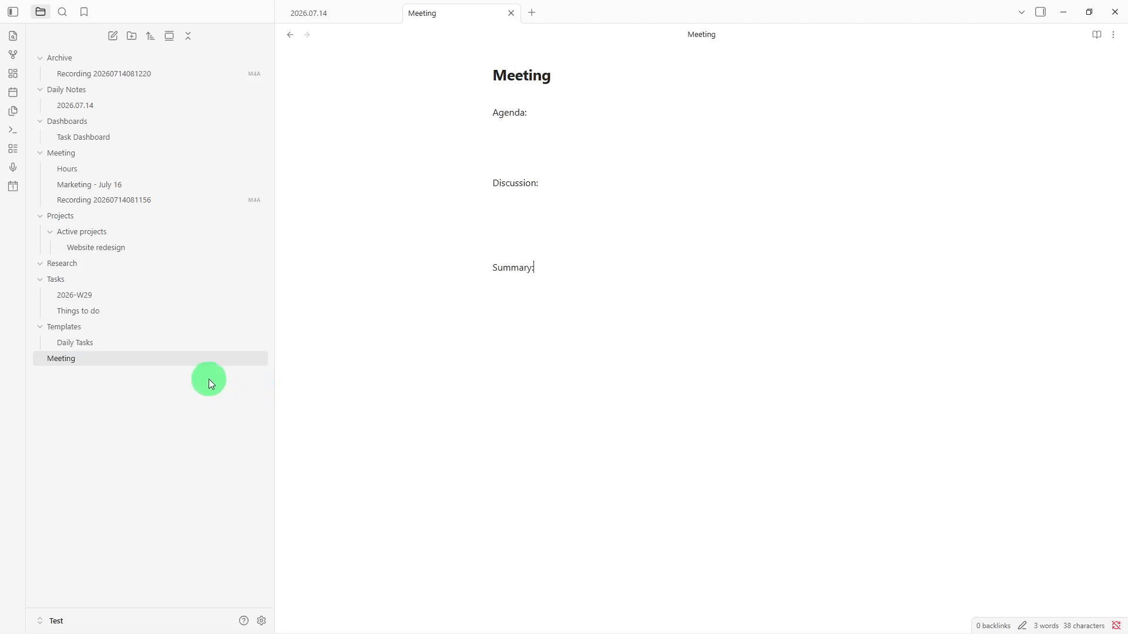
drag(192, 364, 196, 333)
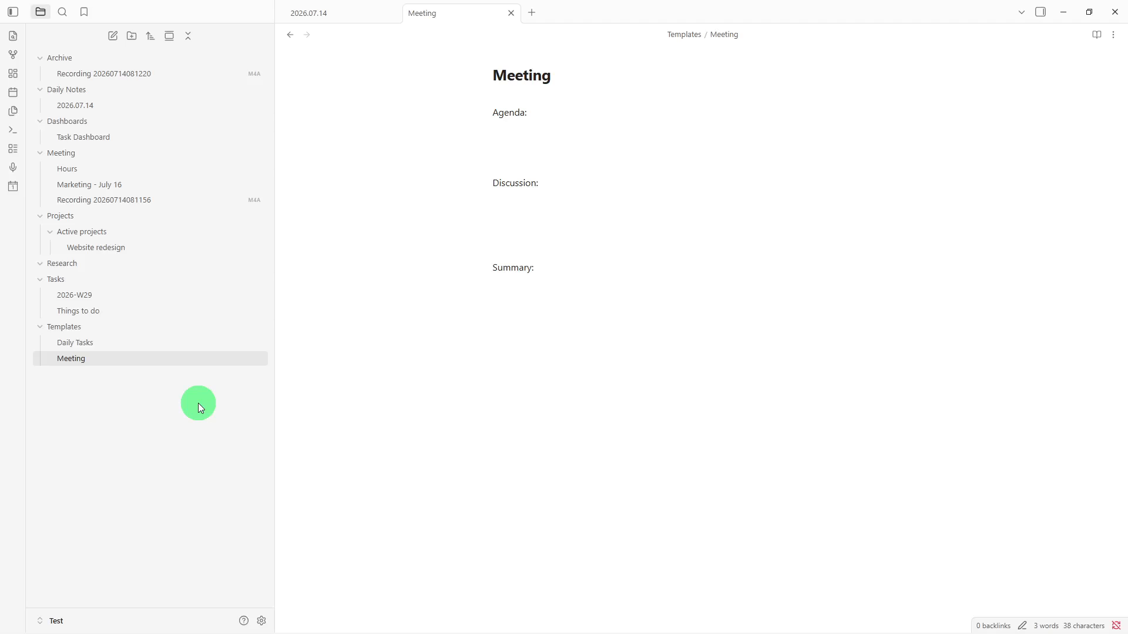
Step: Create a new note titled "January 15, 2026"
click(113, 34)
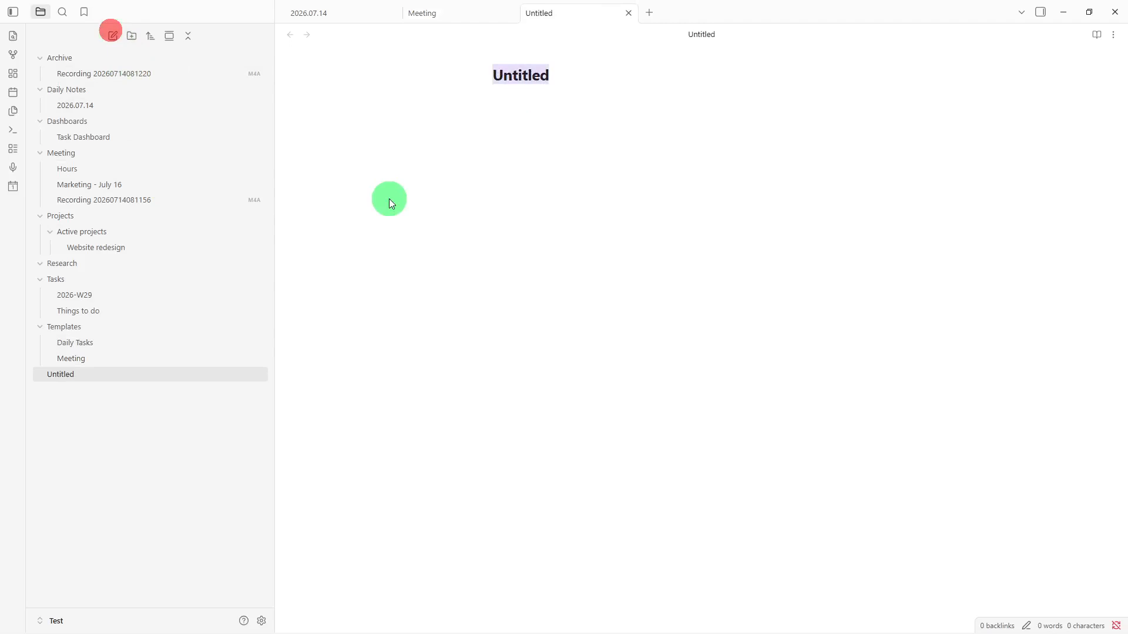
key(BackSpace)
text(Jan)
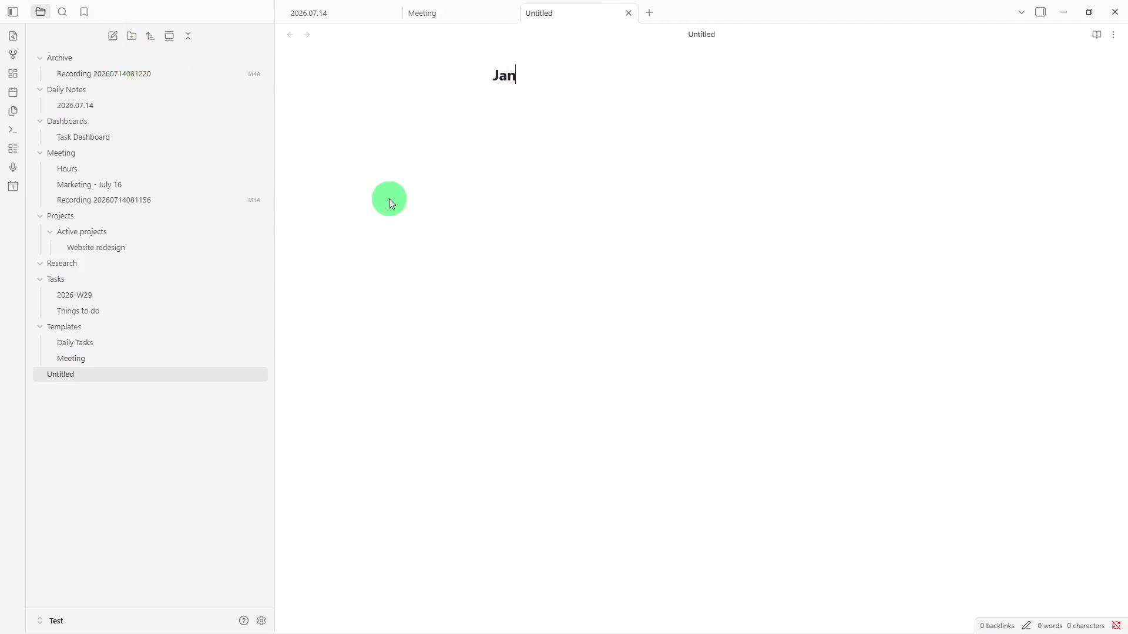
text(uart)
key(BackSpace)
key(BackSpace)
text(y 15, 2026)
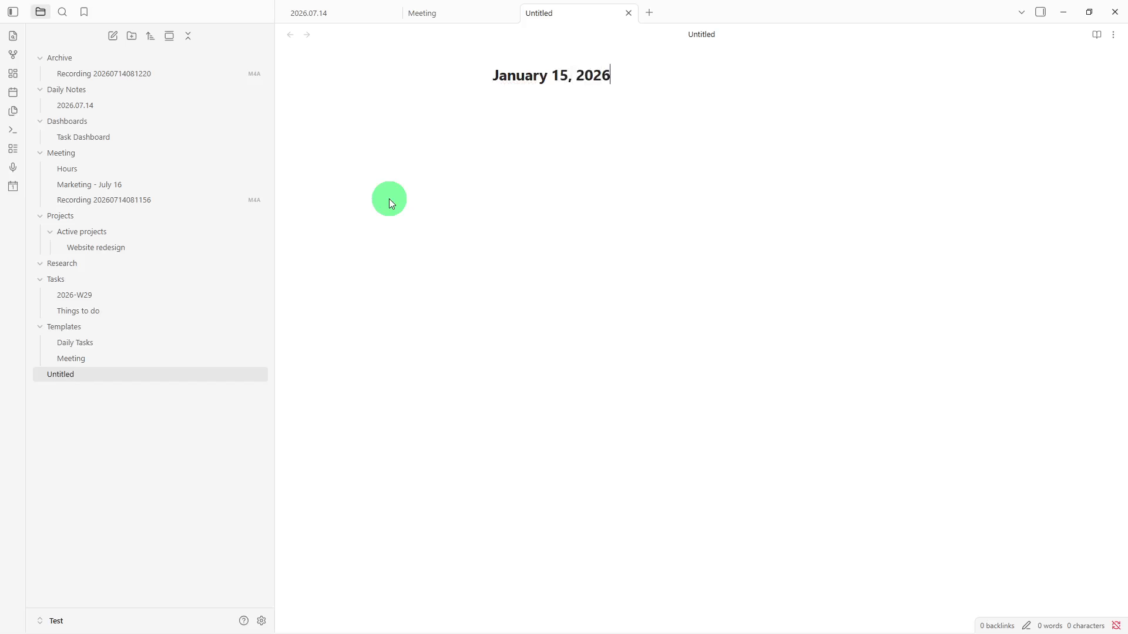
key(Return)
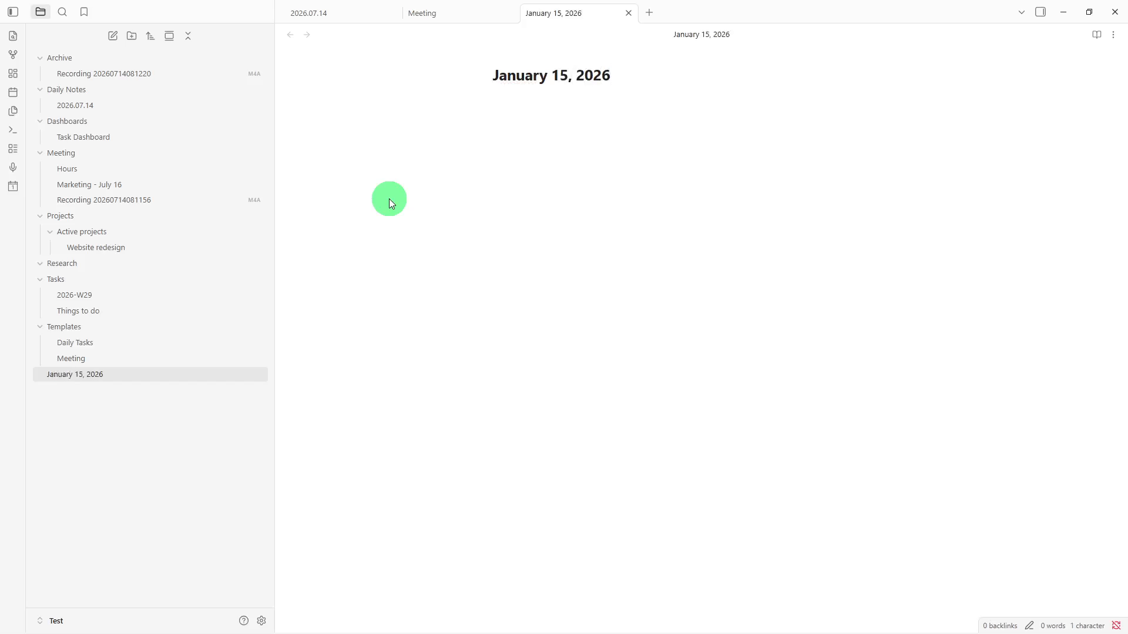
Step: Insert the Meeting template into the January 15, 2026 note, and open the Meeting note in the Templates folder
key(ctrl+p)
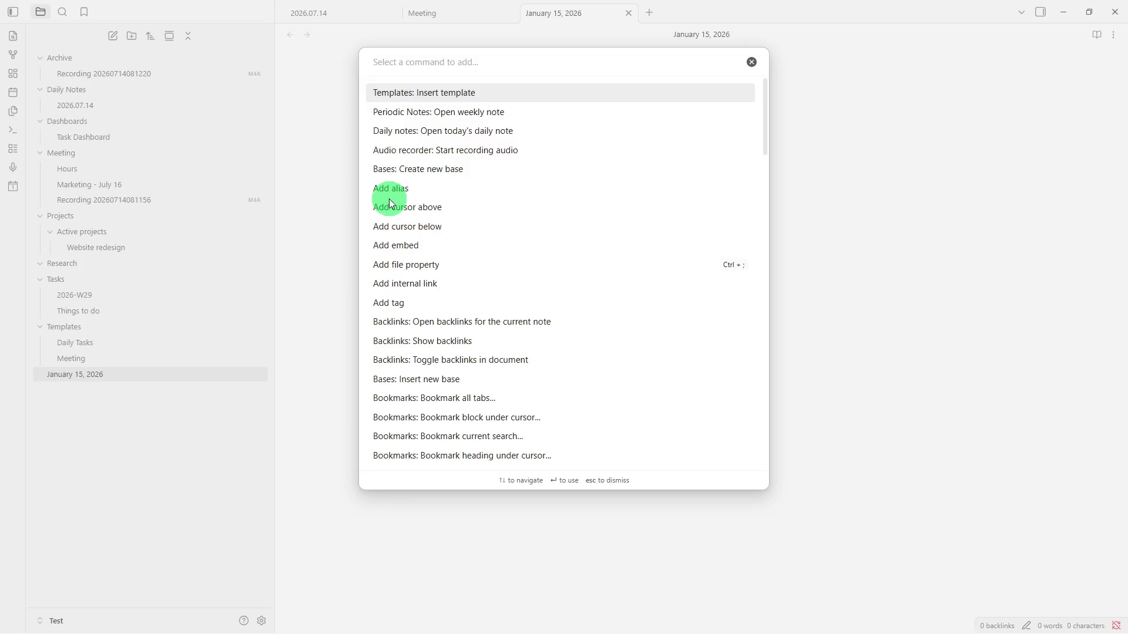
click(473, 93)
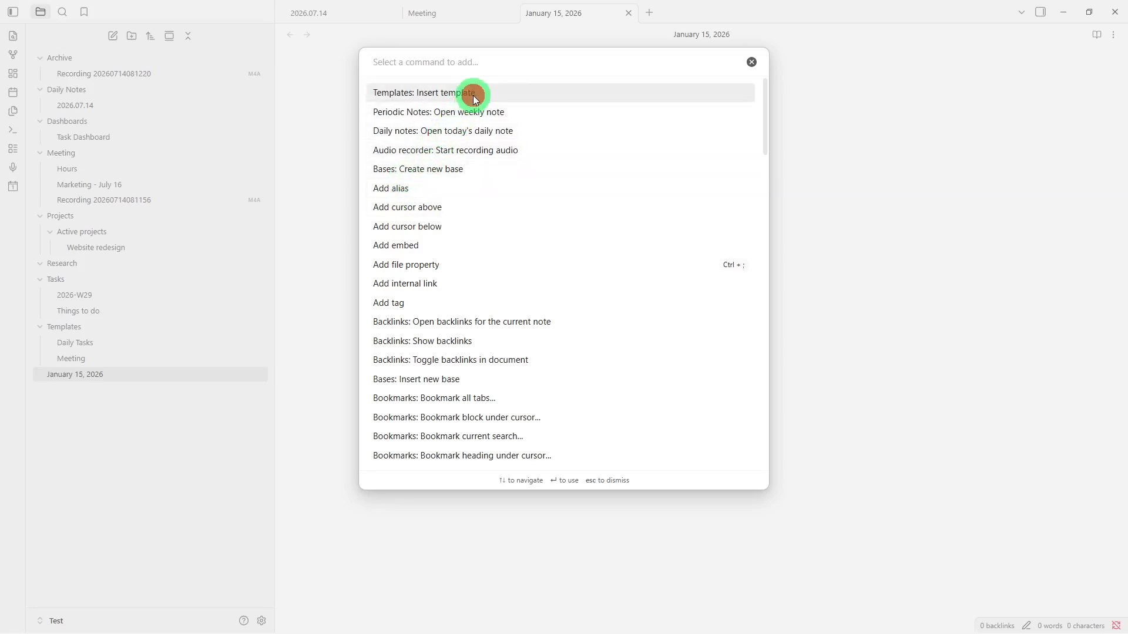
click(468, 111)
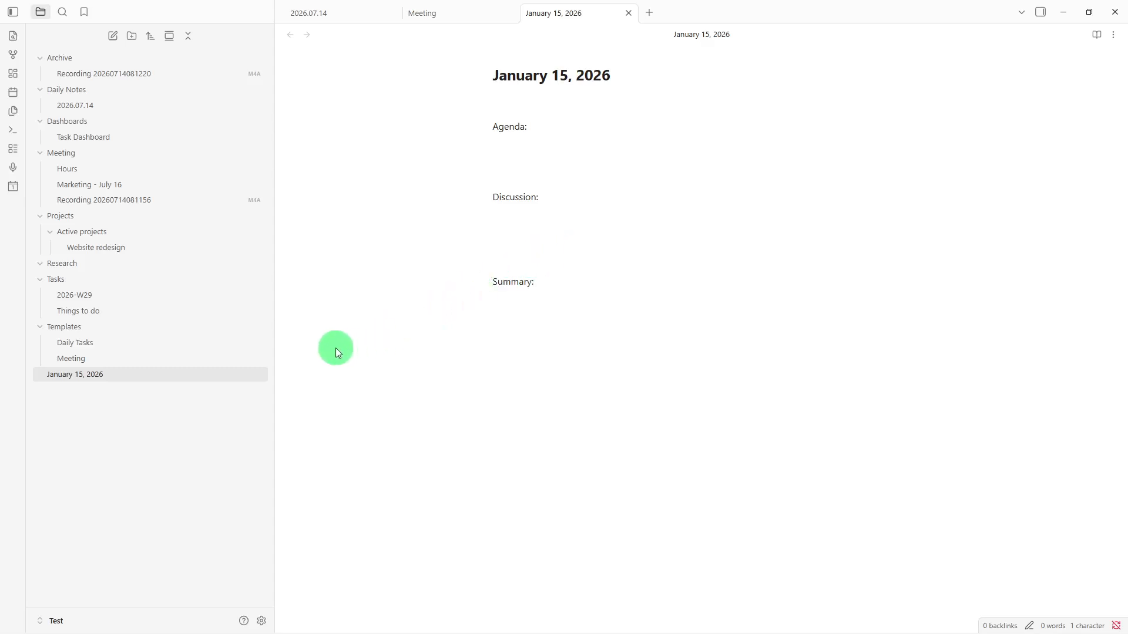
click(208, 360)
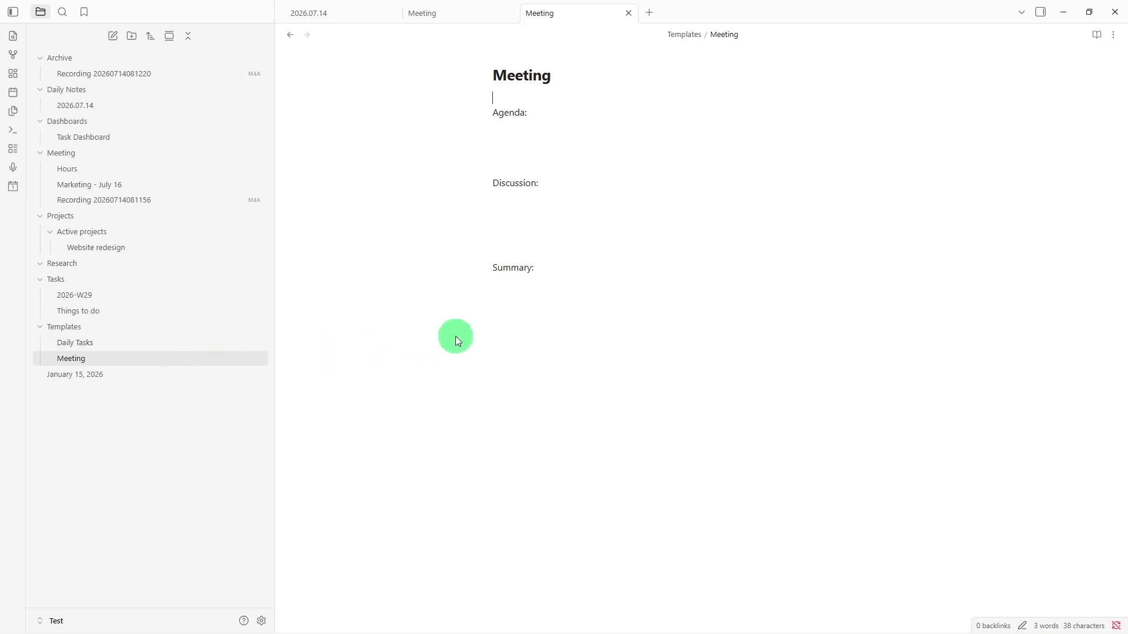
Step: Create a new note titled "Project Template"
click(115, 39)
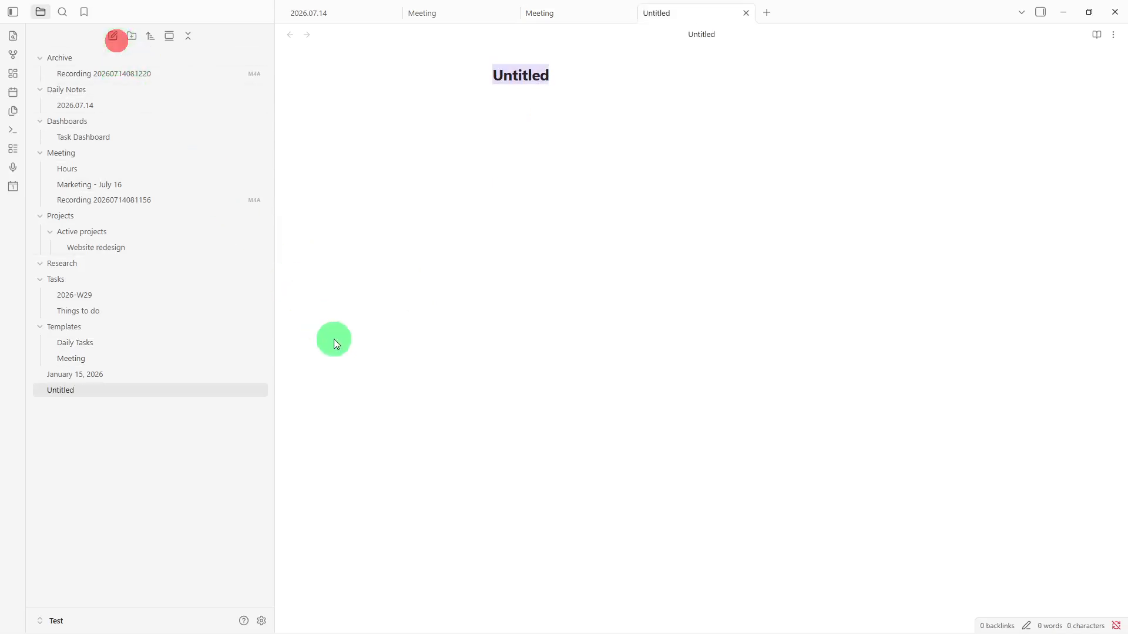
key(BackSpace)
text(Pro)
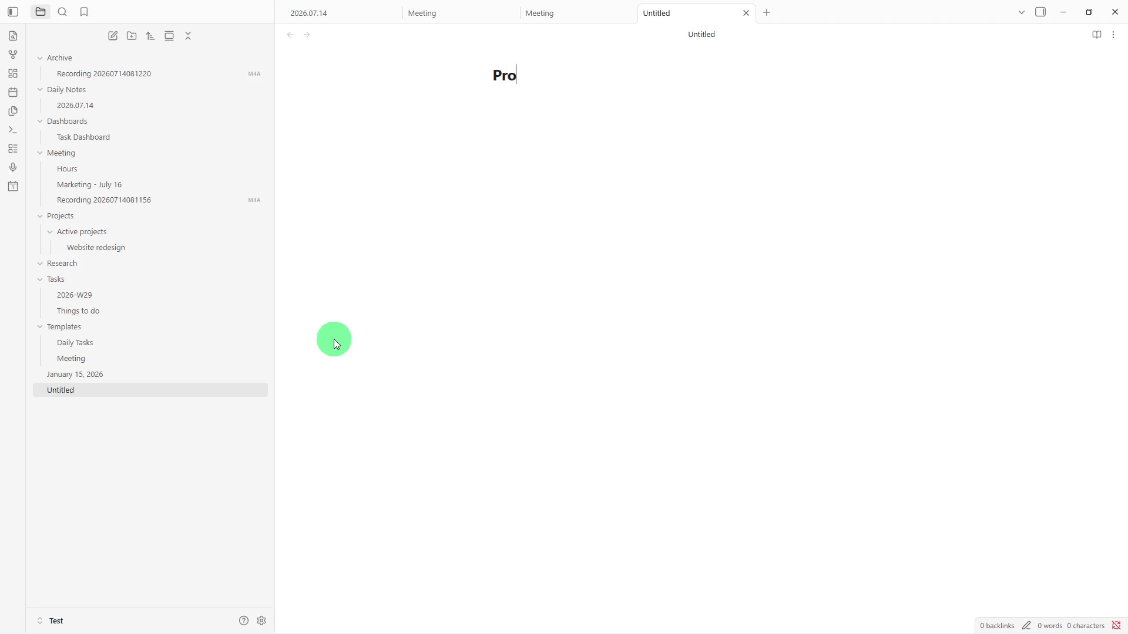
text(h)
key(BackSpace)
text(ject Template)
key(Return)
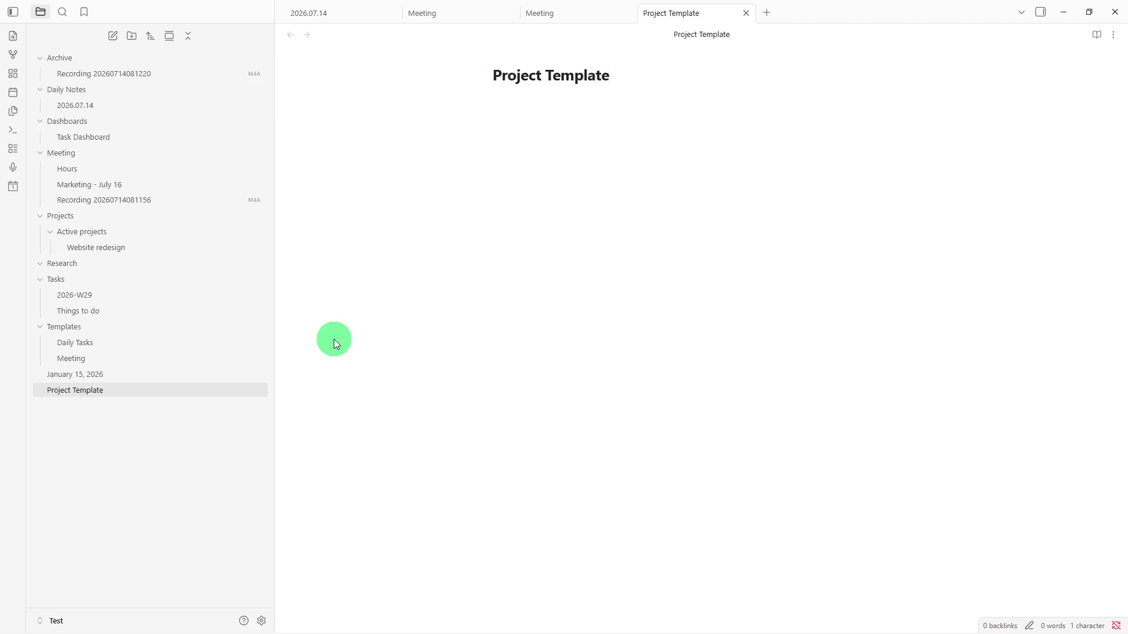
Step: Add the line "Objectives" to the Project Template note and move it into the Templates folder
text(Objectives)
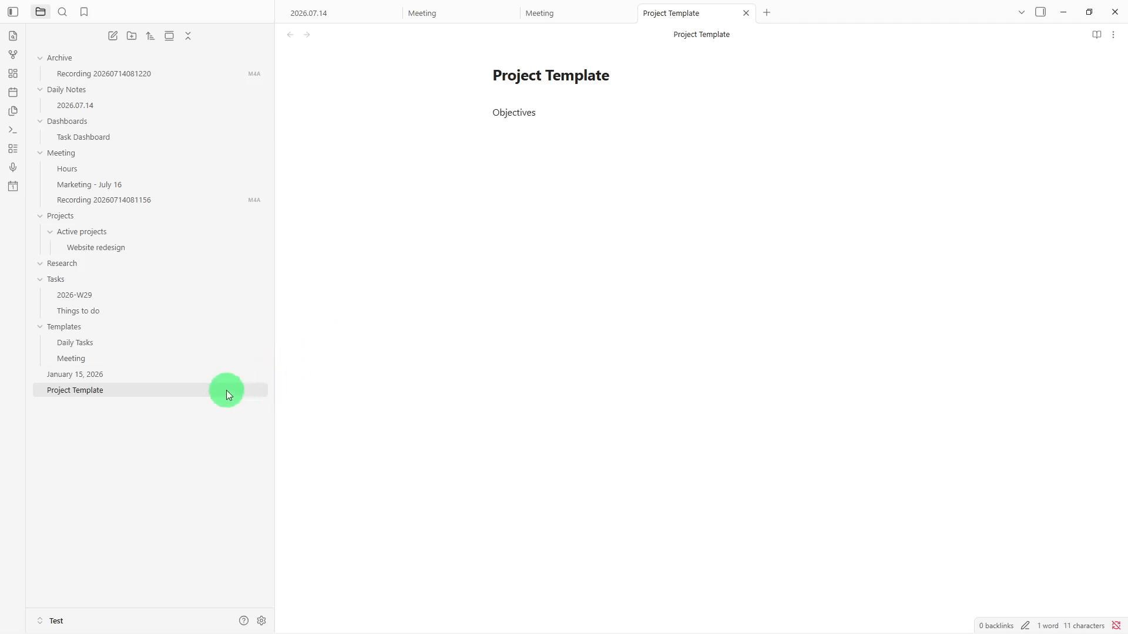
drag(227, 390, 211, 333)
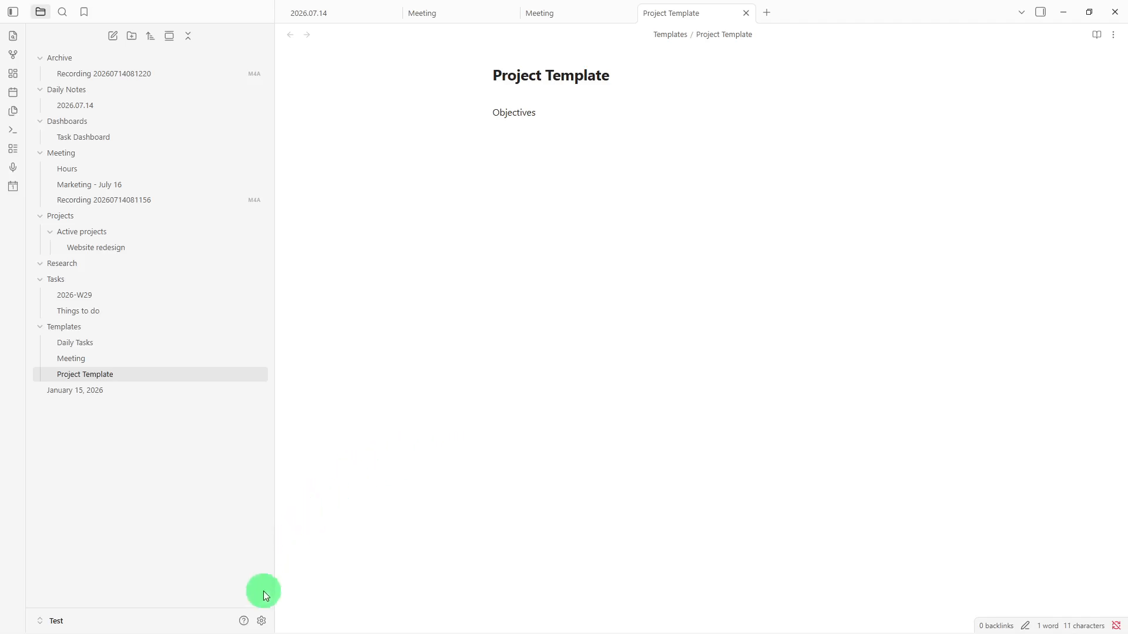
Step: Choose Templates as the template folder location in the Templates plugin settings, and reopen the Meeting template note
click(263, 621)
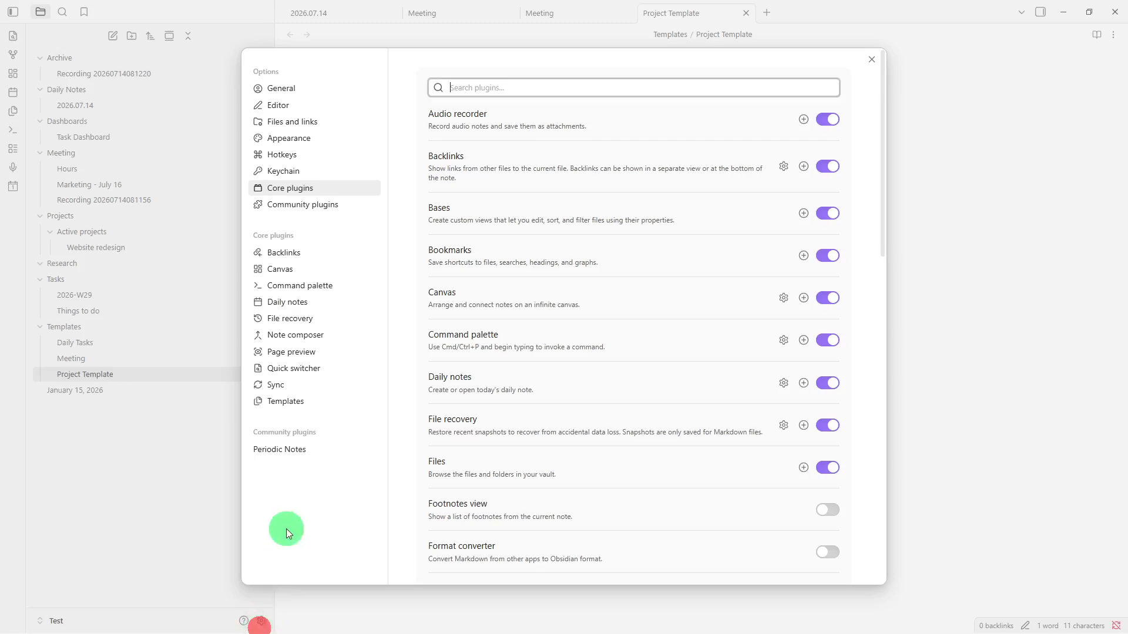
click(302, 402)
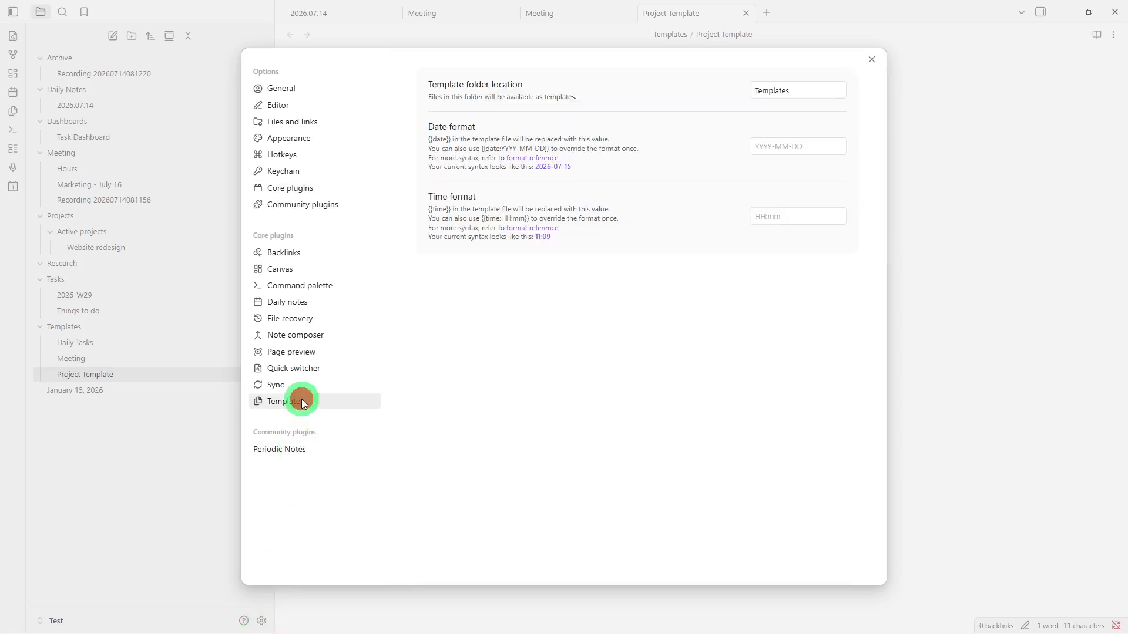
click(770, 91)
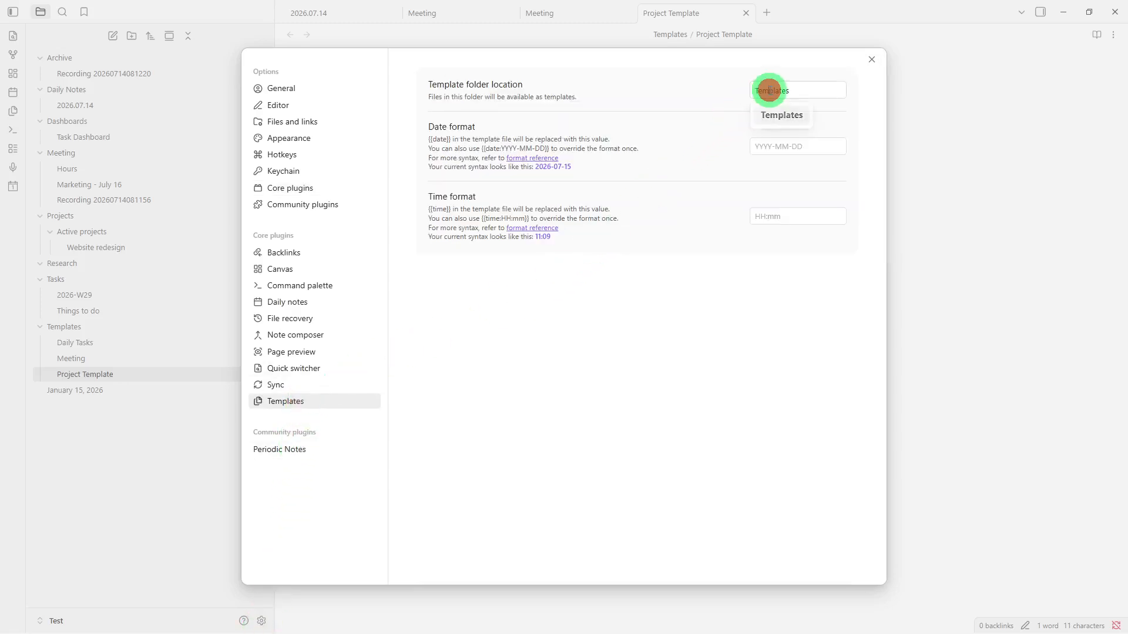
click(791, 110)
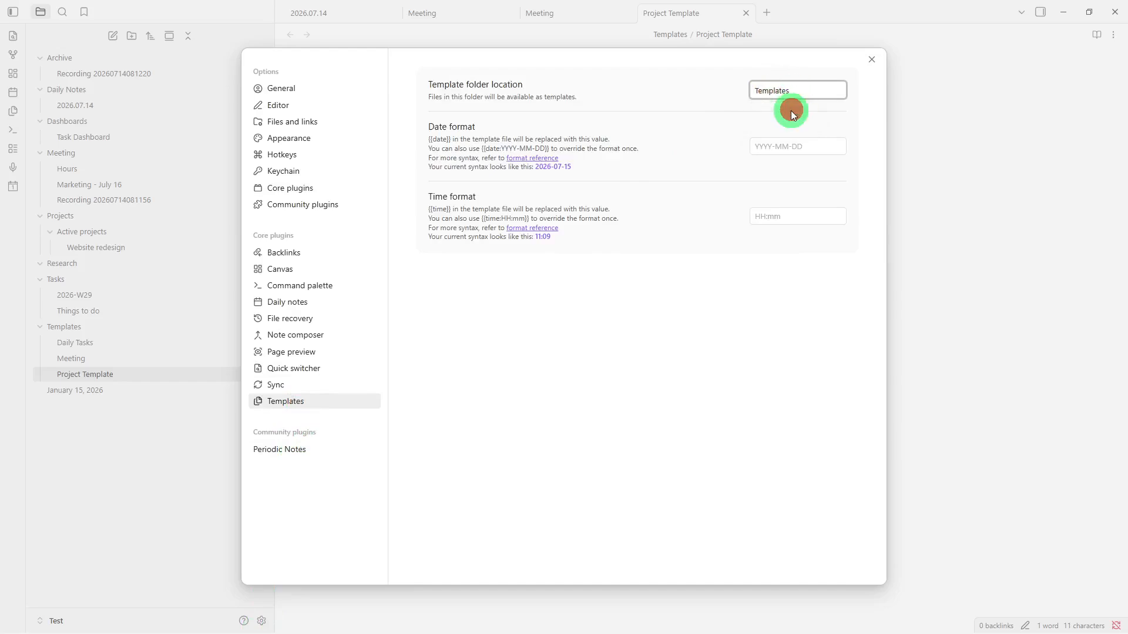
click(869, 59)
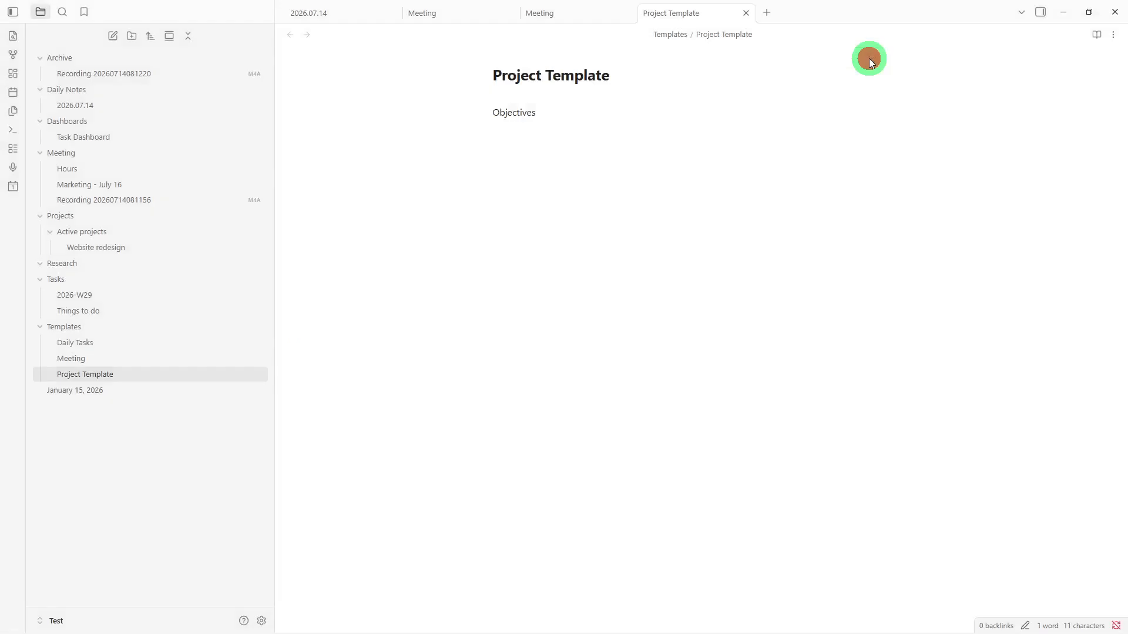
click(182, 364)
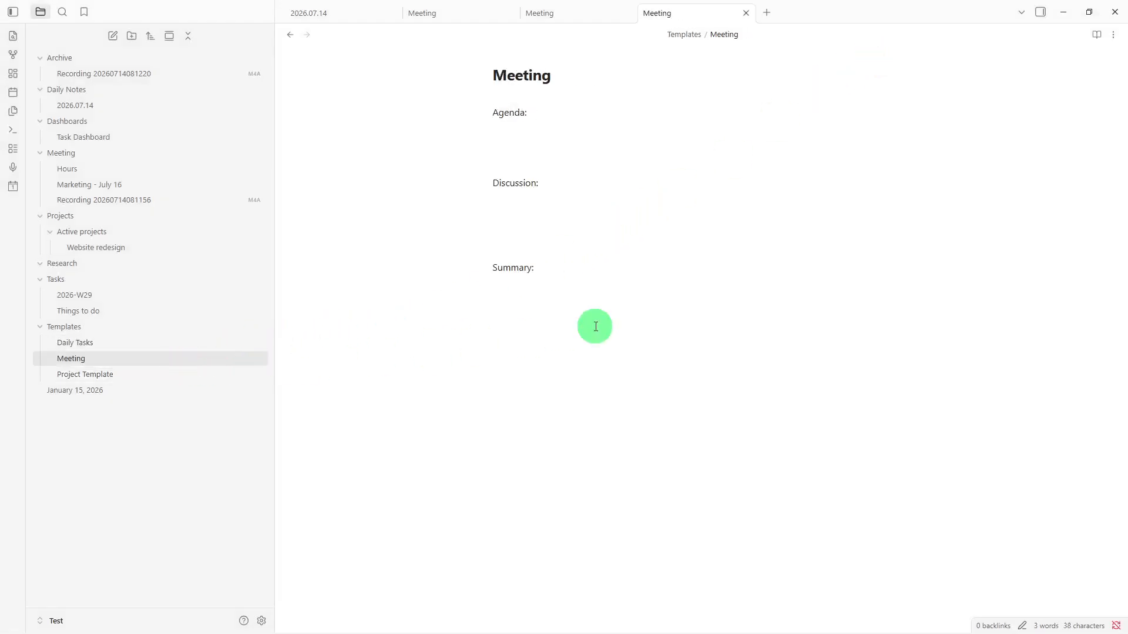